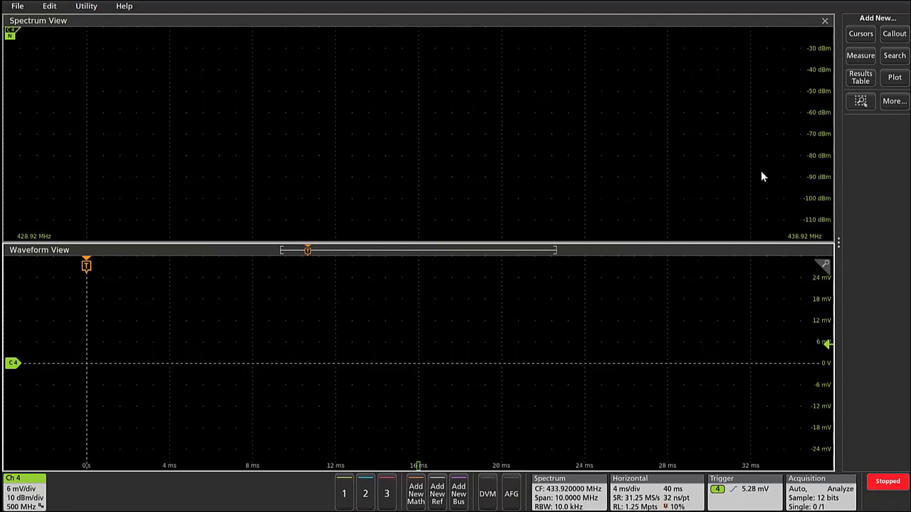
Step: Arm a Single/Seq acquisition to capture the key fob burst peaking near 433.88 MHz
{"action": "double_click", "coordinate": [844, 504]}
{"action": "left_click", "coordinate": [786, 232]}
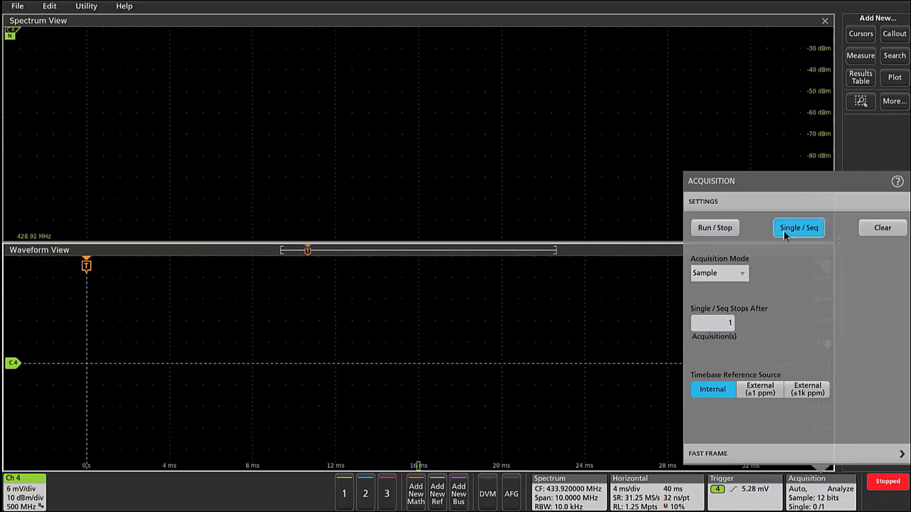
{"action": "left_click", "coordinate": [585, 314]}
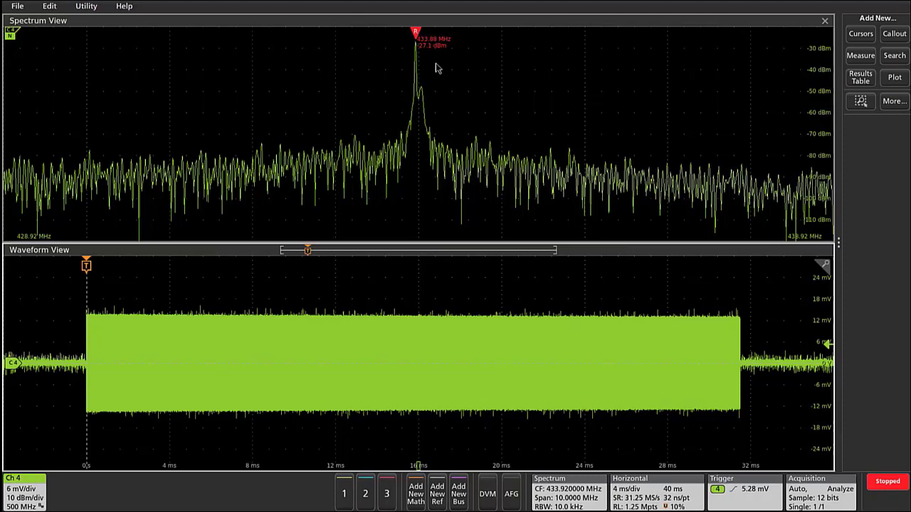
Step: Add Ch 4 magnitude-vs-time and frequency-vs-time Spectrum View traces
{"action": "left_click", "coordinate": [39, 498]}
{"action": "left_click", "coordinate": [44, 437]}
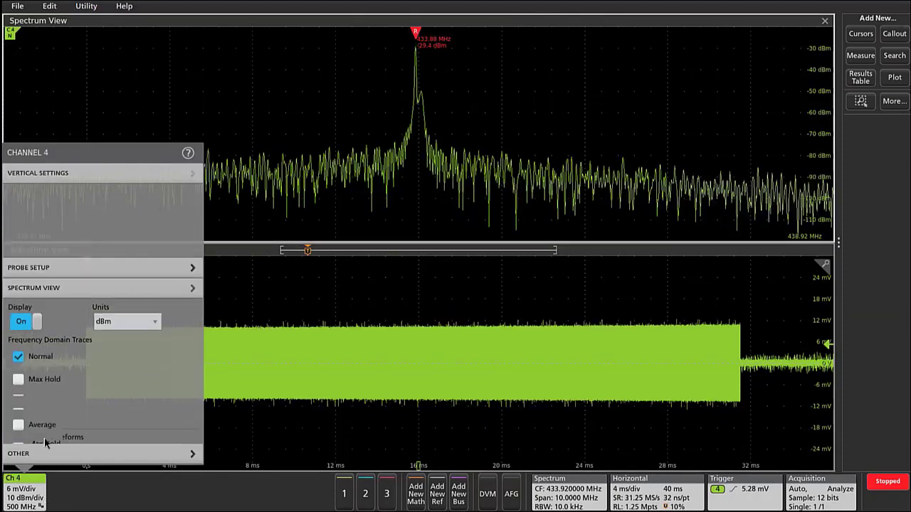
{"action": "left_click", "coordinate": [42, 391]}
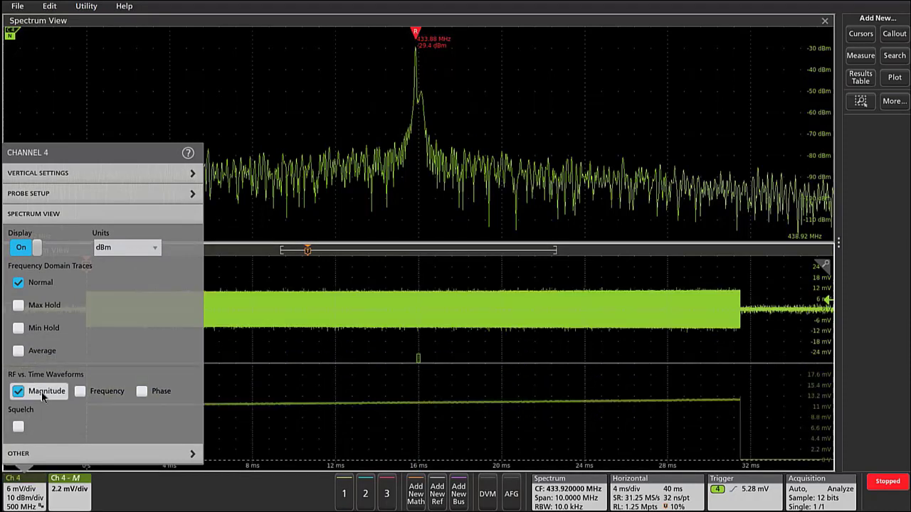
{"action": "left_click", "coordinate": [84, 397]}
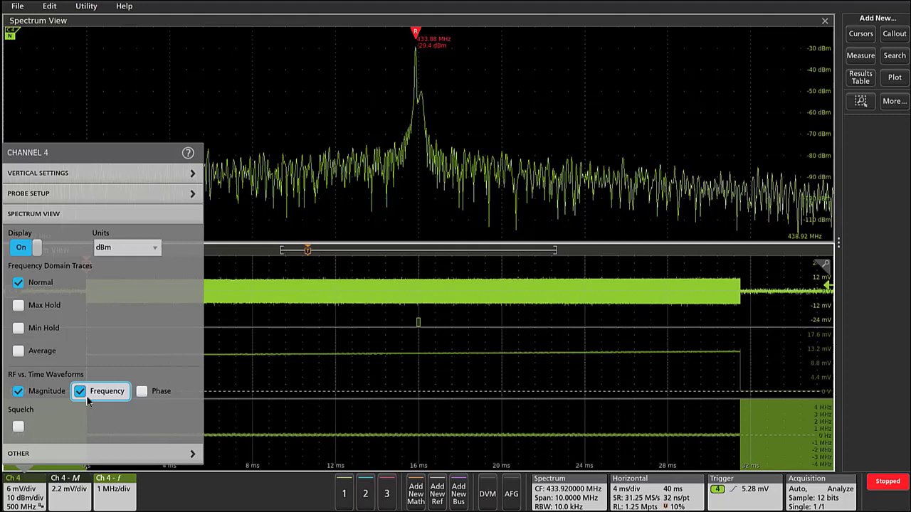
{"action": "left_click", "coordinate": [214, 384]}
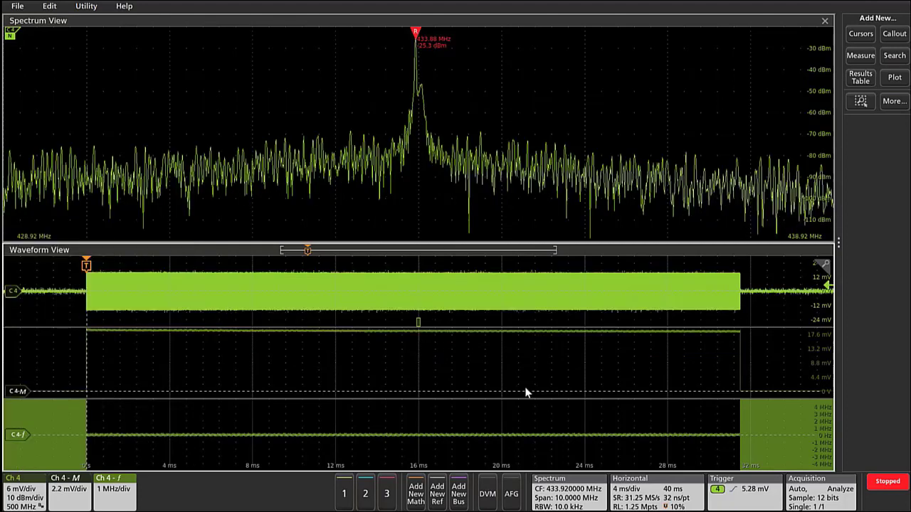
Step: Narrow the spectrum span to 200 kHz and arm a new single acquisition
{"action": "double_click", "coordinate": [582, 503]}
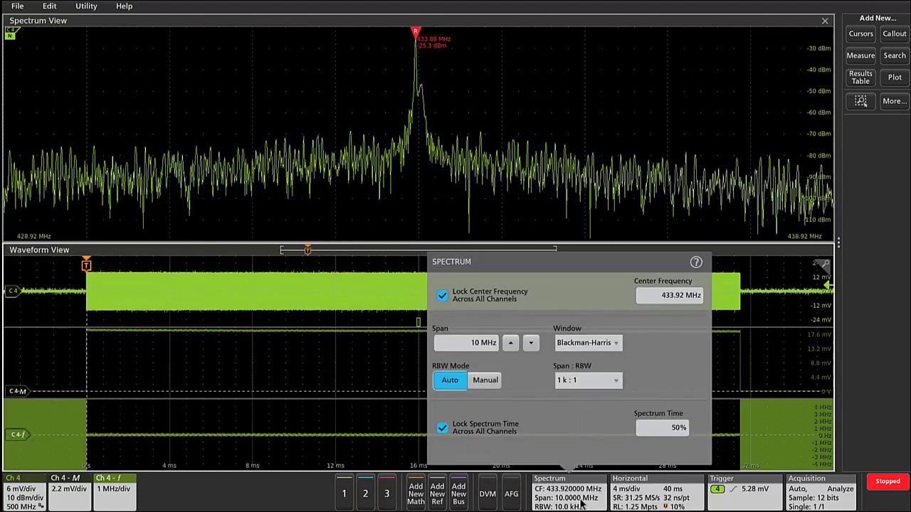
{"action": "left_click", "coordinate": [531, 343]}
{"action": "left_click", "coordinate": [531, 343]}
{"action": "left_click", "coordinate": [531, 343]}
{"action": "left_click", "coordinate": [531, 343]}
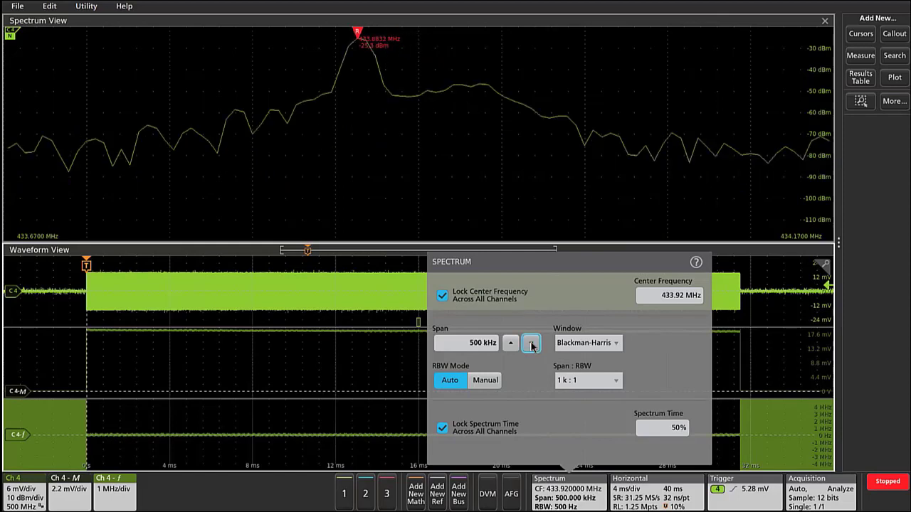
{"action": "left_click", "coordinate": [531, 343]}
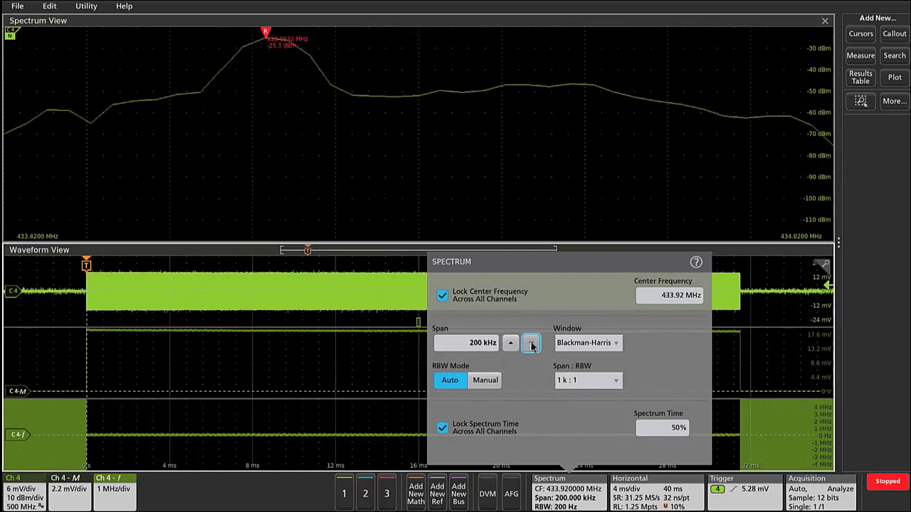
{"action": "double_click", "coordinate": [815, 490]}
{"action": "left_click", "coordinate": [799, 229]}
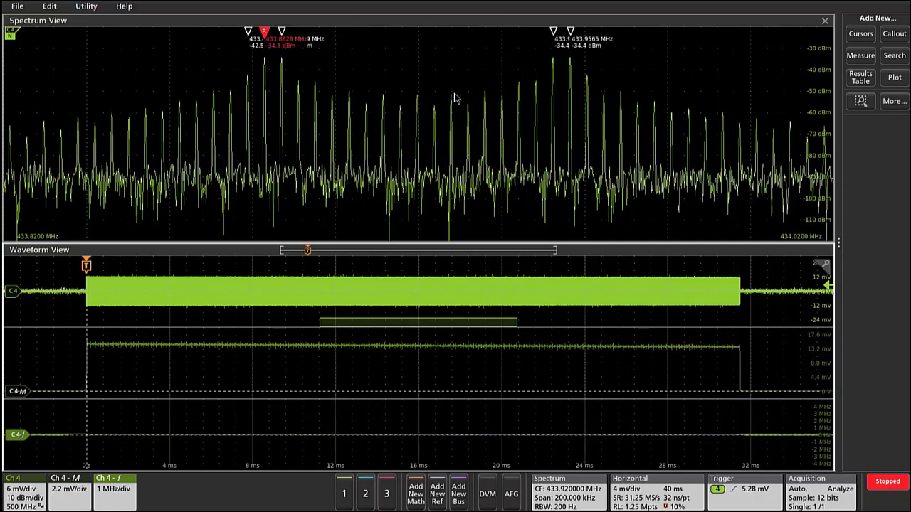
Step: Set the Ch 4 frequency-vs-time vertical scale to 20 kHz/div, then briefly zoom to inspect
{"action": "double_click", "coordinate": [118, 488]}
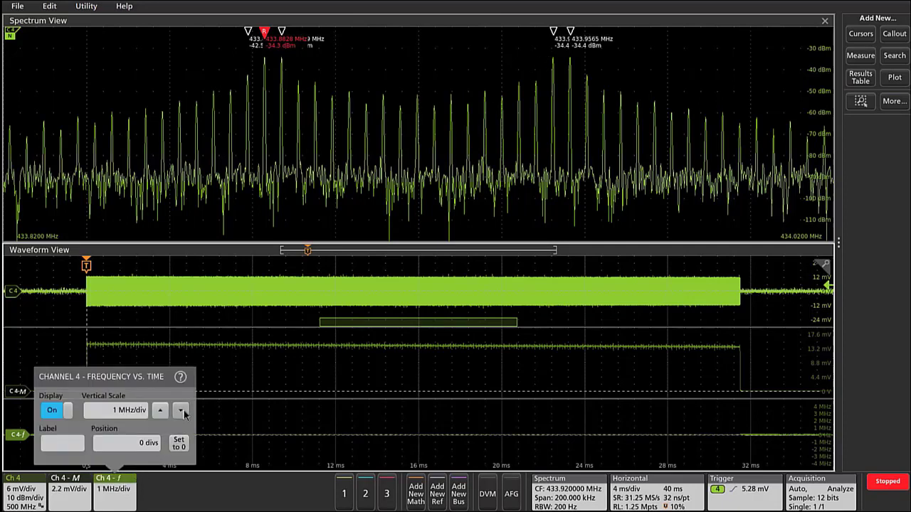
{"action": "left_click", "coordinate": [181, 411]}
{"action": "left_click", "coordinate": [182, 412]}
{"action": "left_click", "coordinate": [182, 411]}
{"action": "left_click", "coordinate": [182, 411]}
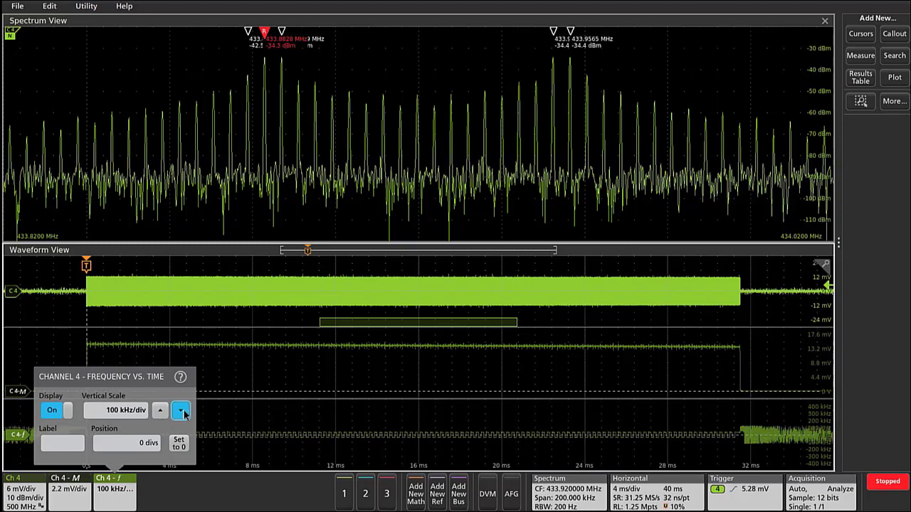
{"action": "left_click", "coordinate": [182, 411]}
{"action": "left_click", "coordinate": [182, 412]}
{"action": "left_click", "coordinate": [160, 411]}
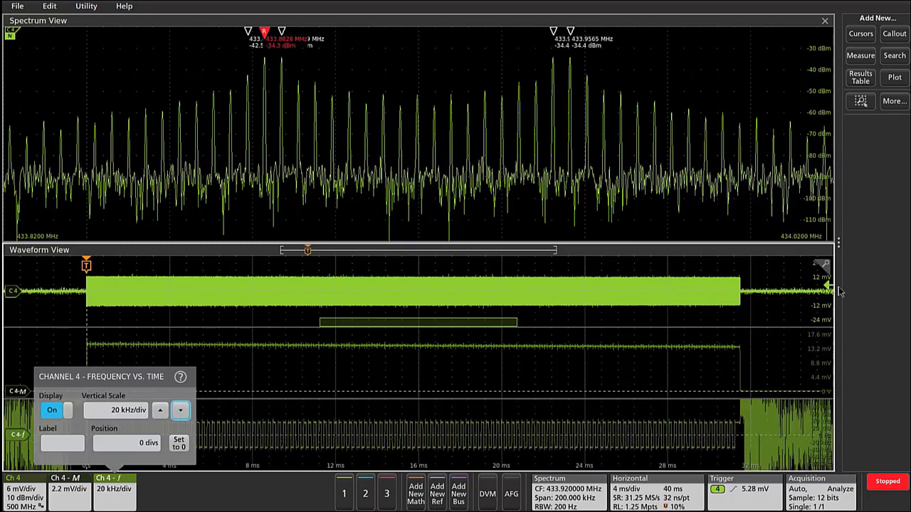
{"action": "left_click", "coordinate": [823, 267]}
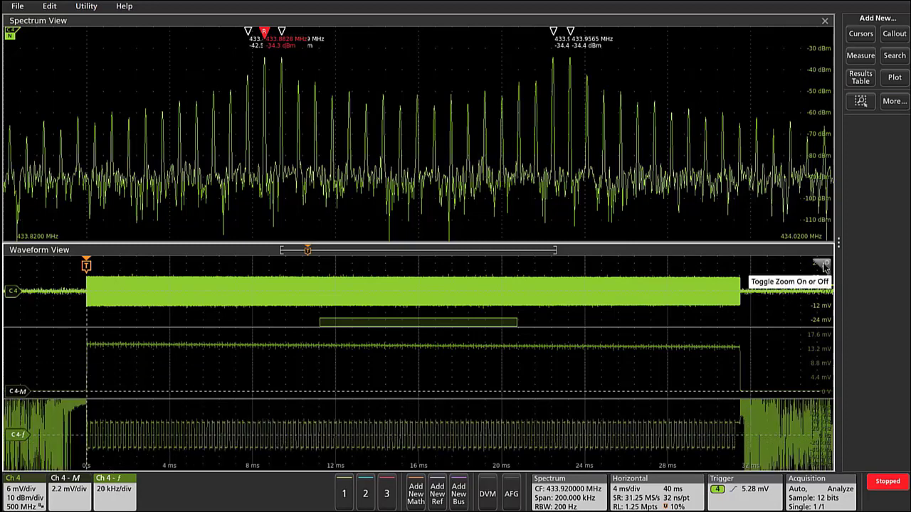
{"action": "left_click", "coordinate": [823, 267]}
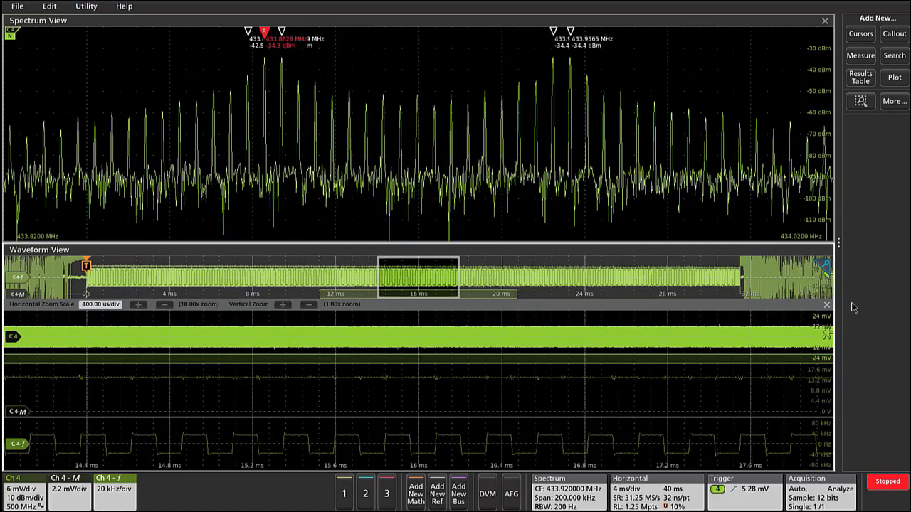
{"action": "left_click", "coordinate": [826, 305]}
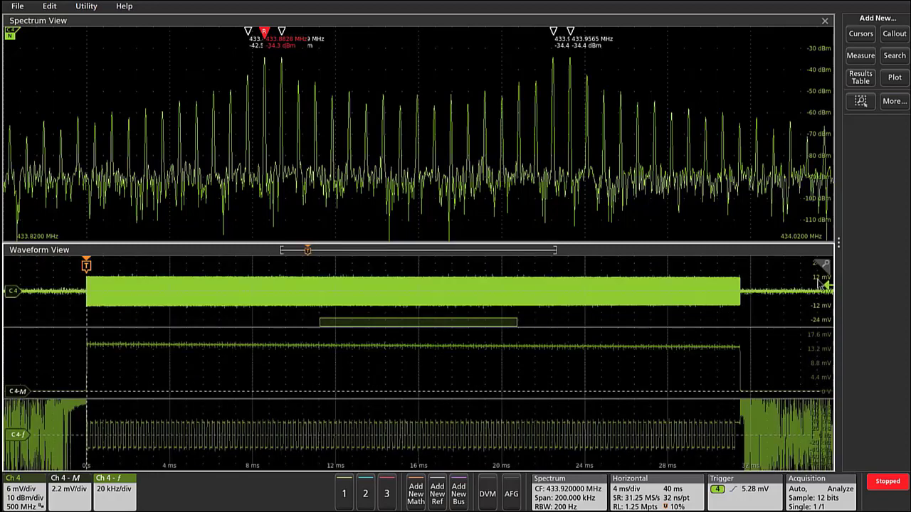
Step: Add a Positive Pulse Width measurement on Ch 4 magnitude, reading about 31.49 ms
{"action": "left_click", "coordinate": [860, 56]}
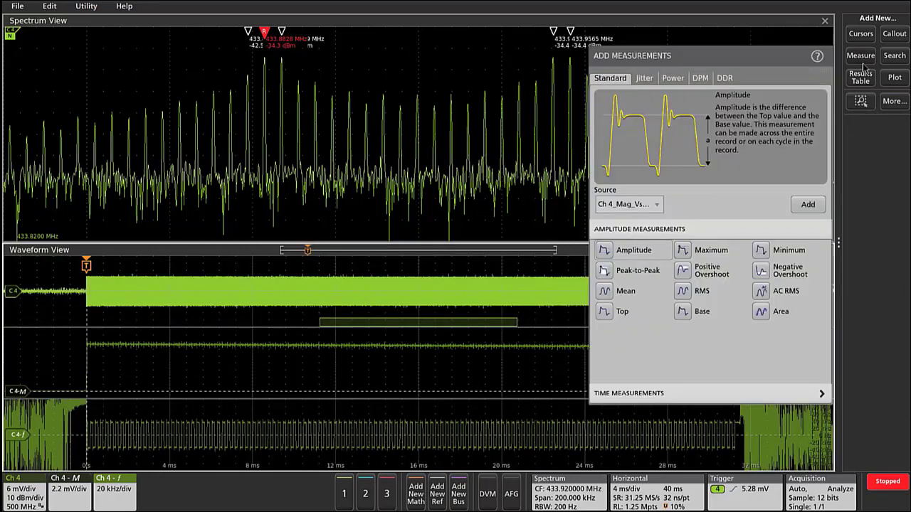
{"action": "left_click", "coordinate": [629, 206]}
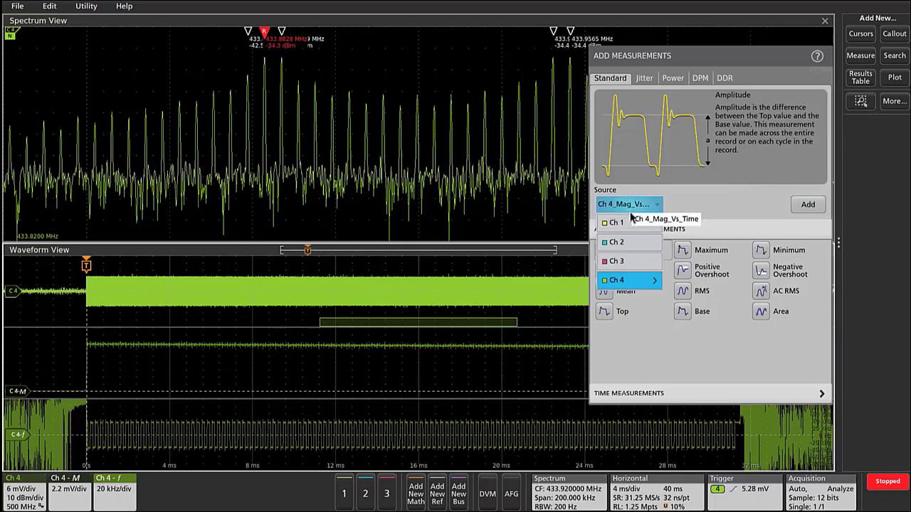
{"action": "left_click", "coordinate": [659, 367]}
{"action": "left_click", "coordinate": [651, 393]}
{"action": "left_click", "coordinate": [706, 297]}
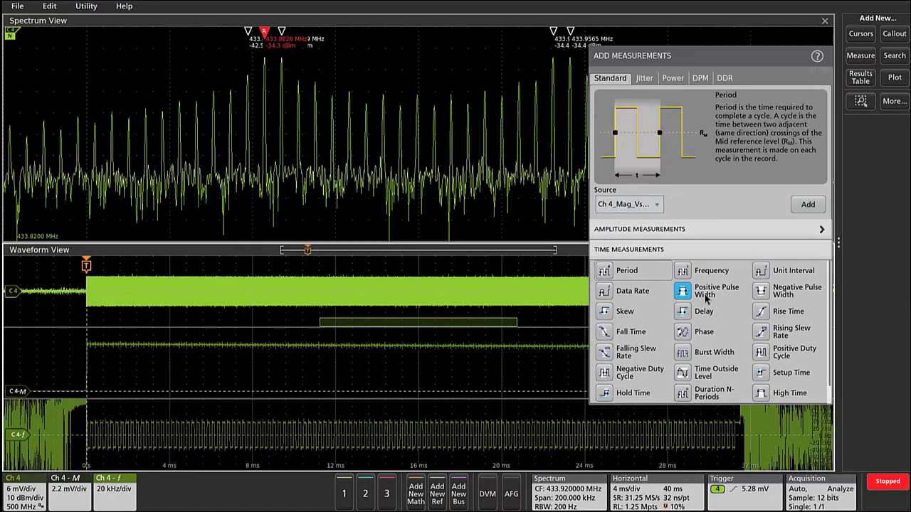
{"action": "left_click", "coordinate": [811, 207]}
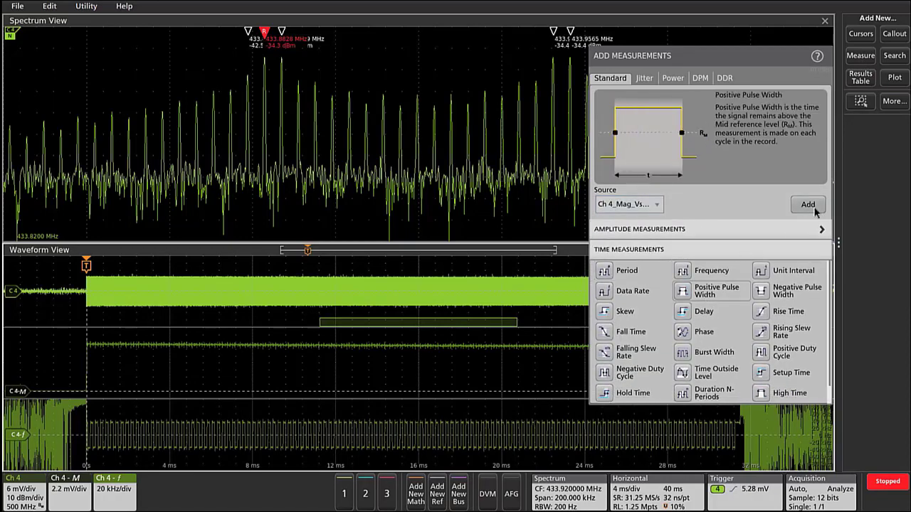
{"action": "left_click", "coordinate": [859, 216]}
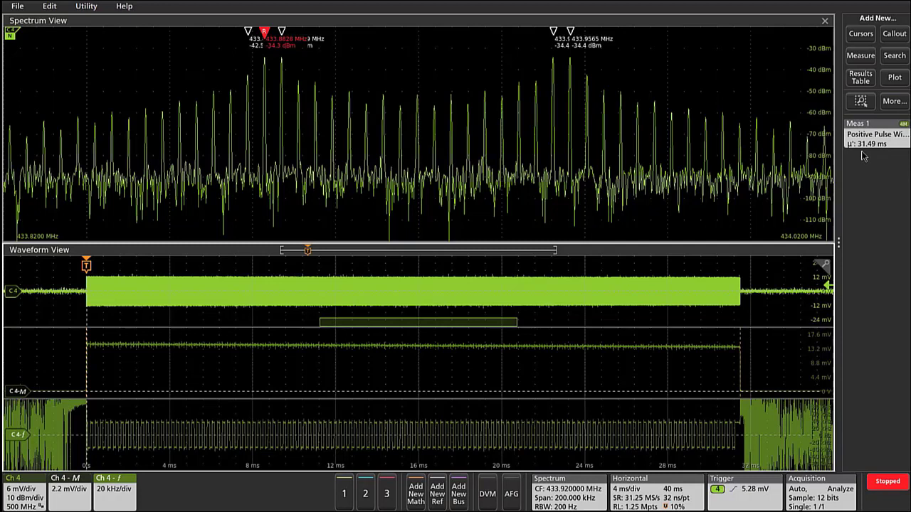
Step: Add a Peak-to-Peak measurement as Meas 2 on Ch 4's Freq_vs_Time trace
{"action": "left_click", "coordinate": [860, 57]}
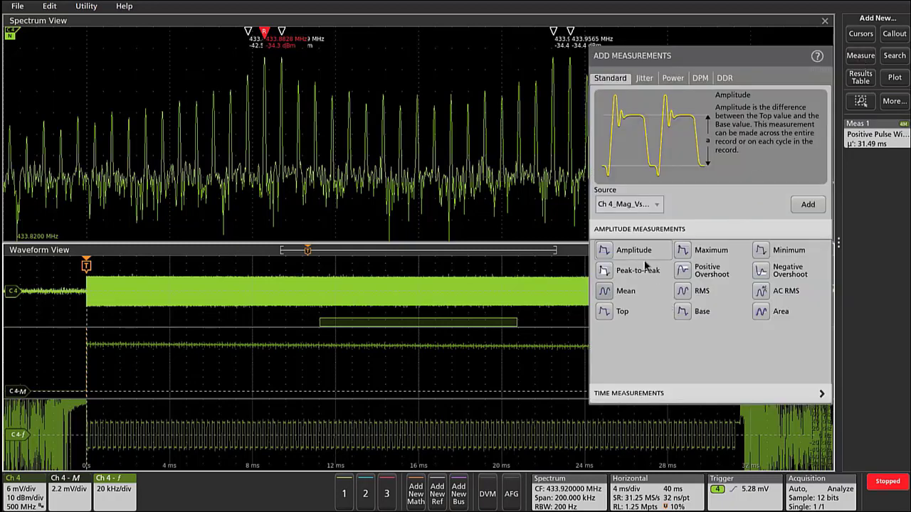
{"action": "left_click", "coordinate": [639, 207]}
{"action": "left_click", "coordinate": [618, 280]}
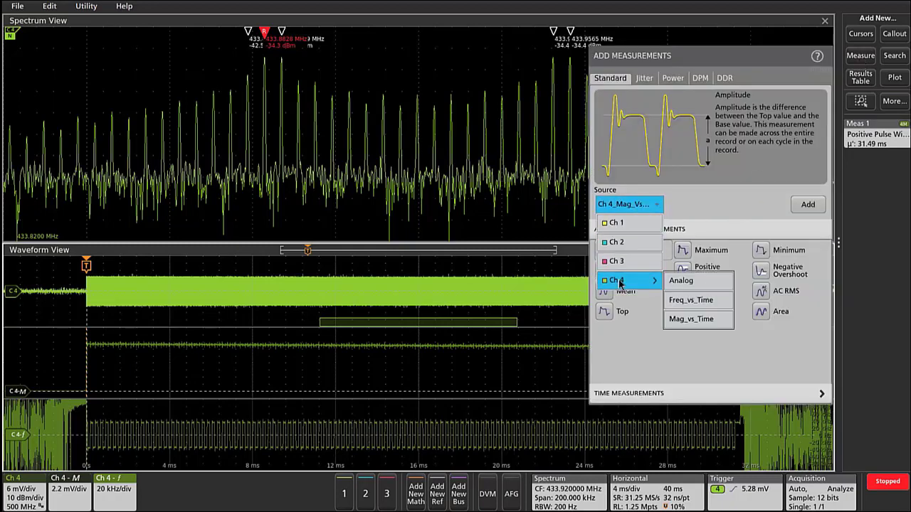
{"action": "left_click", "coordinate": [689, 301]}
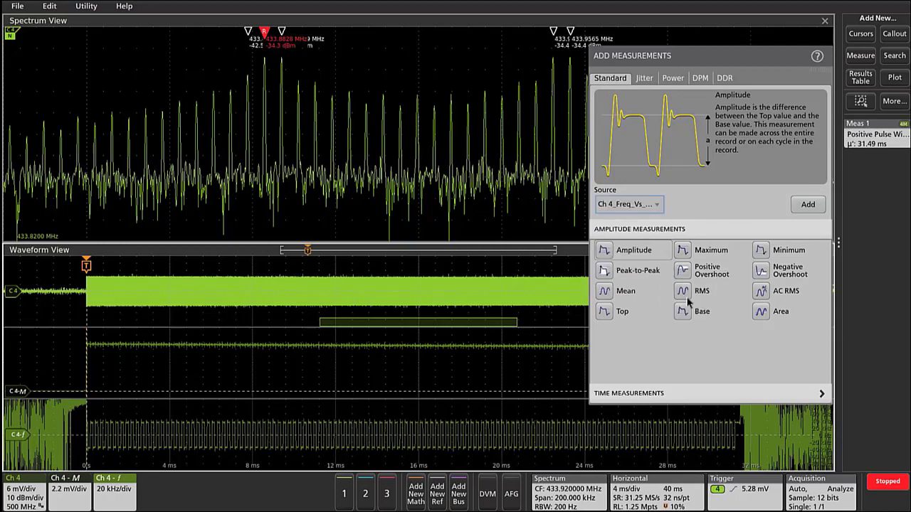
{"action": "left_click", "coordinate": [642, 278]}
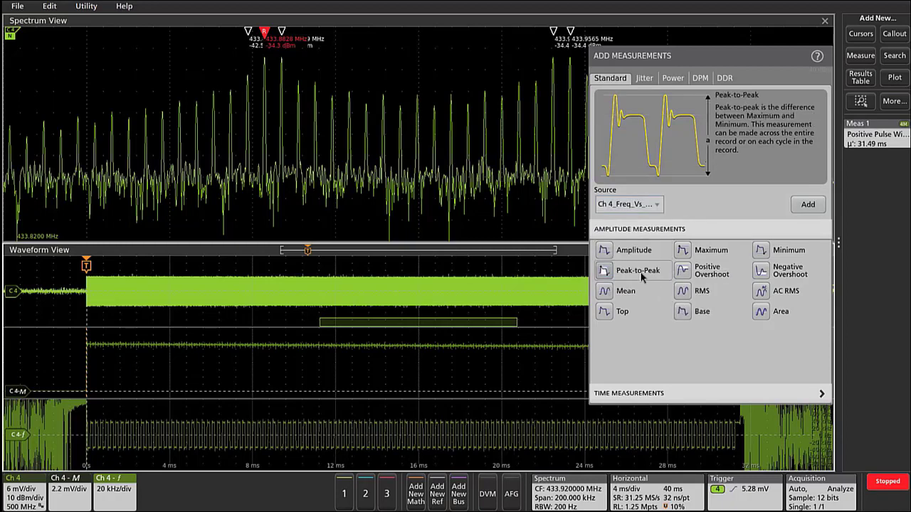
{"action": "left_click", "coordinate": [803, 206]}
Step: Give Meas 2 local time gating from 3.9863 ms to 28.0137 ms
{"action": "left_click", "coordinate": [861, 216]}
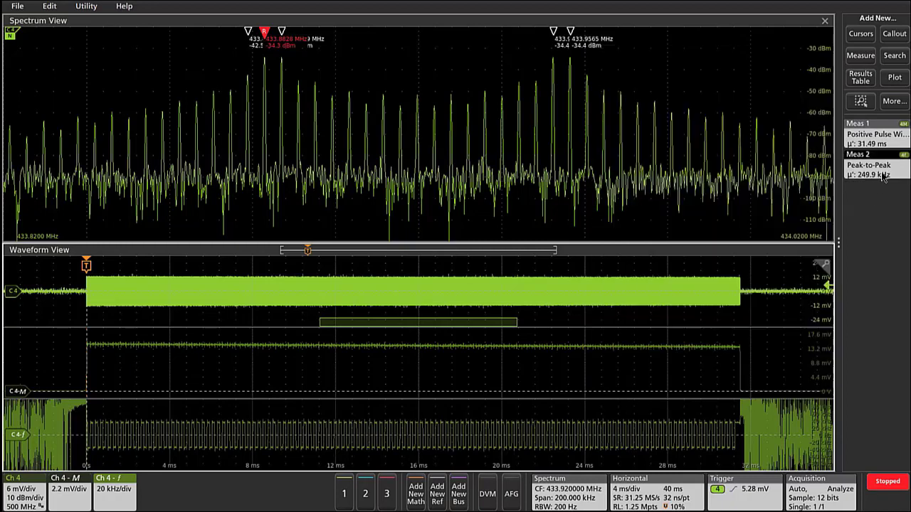
{"action": "double_click", "coordinate": [883, 171]}
{"action": "left_click", "coordinate": [582, 329]}
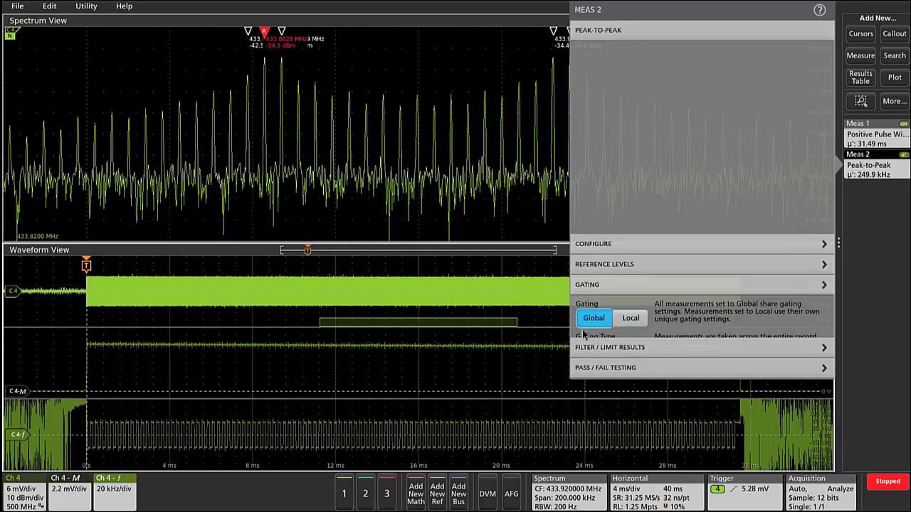
{"action": "left_click", "coordinate": [629, 125]}
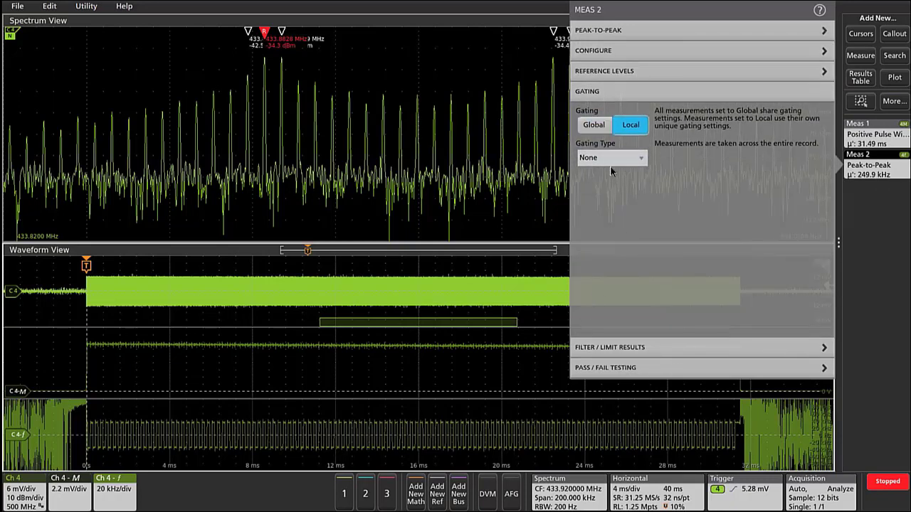
{"action": "left_click", "coordinate": [611, 157]}
{"action": "left_click", "coordinate": [597, 277]}
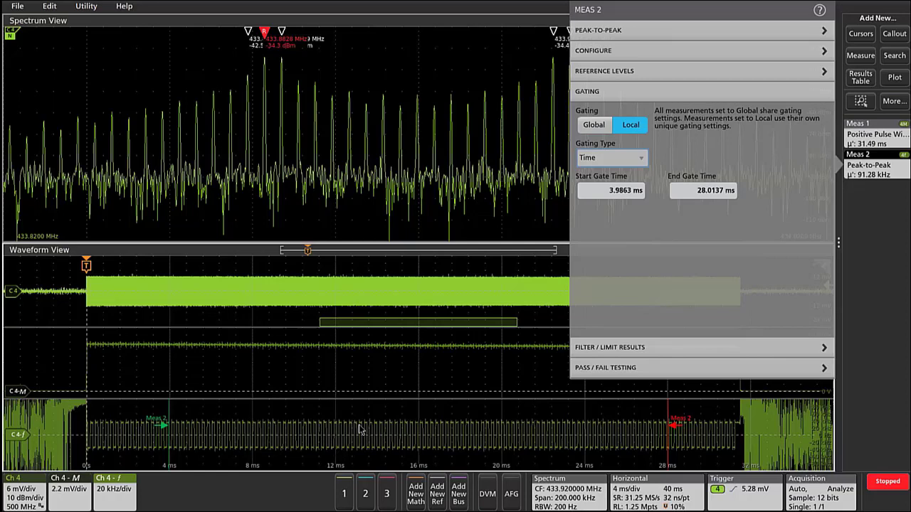
{"action": "left_click", "coordinate": [172, 429]}
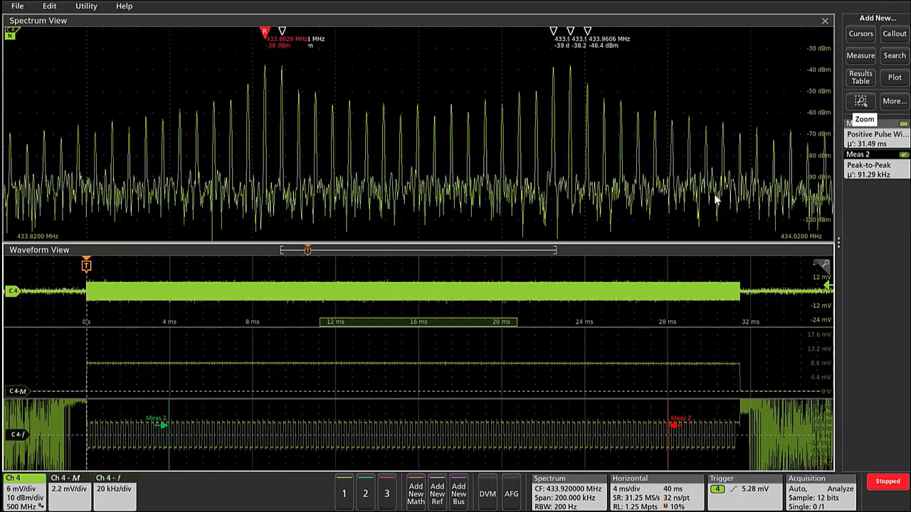
Step: Open the Trigger settings showing the rising Edge trigger on Ch 4_Analog
{"action": "left_click", "coordinate": [736, 491]}
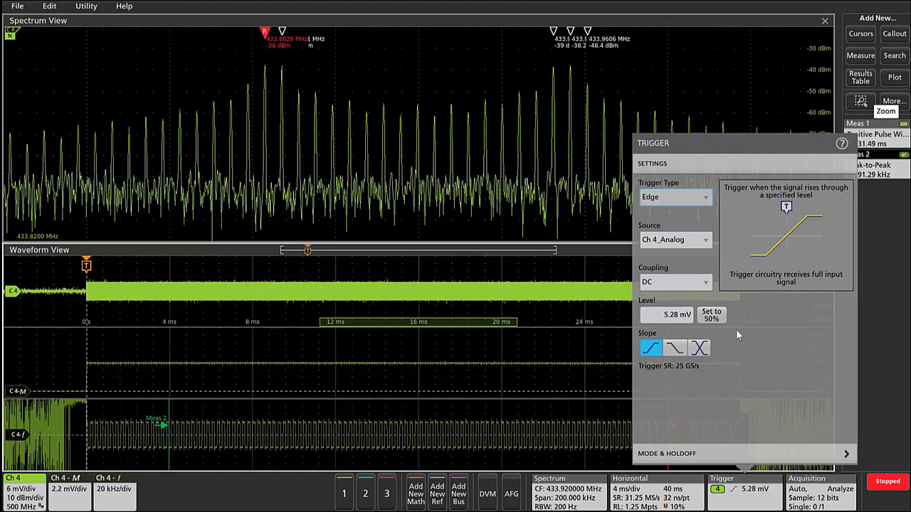
Step: Trigger on Ch 4's Mag_vs_Time trace at 5.7 mV and capture a single burst
{"action": "left_click", "coordinate": [700, 243]}
{"action": "mouse_move", "coordinate": [689, 317]}
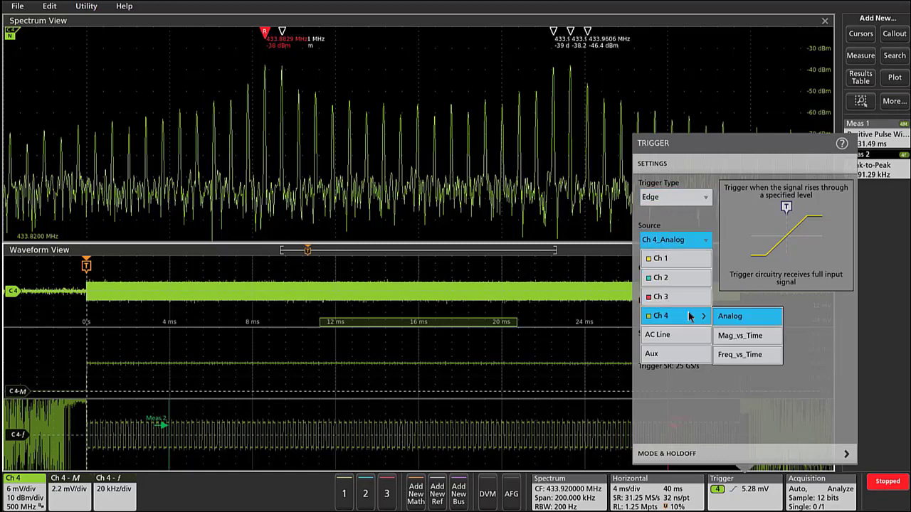
{"action": "left_click", "coordinate": [742, 337]}
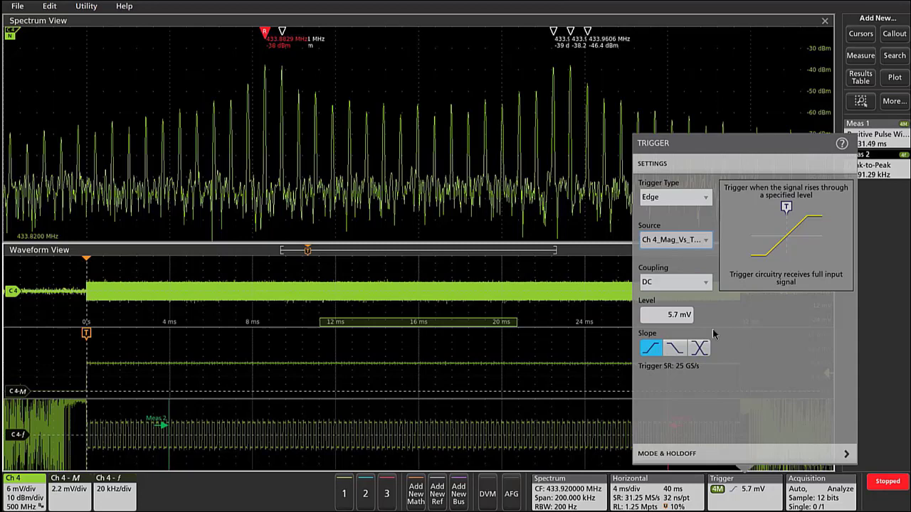
{"action": "left_click", "coordinate": [832, 503]}
{"action": "left_click", "coordinate": [799, 228]}
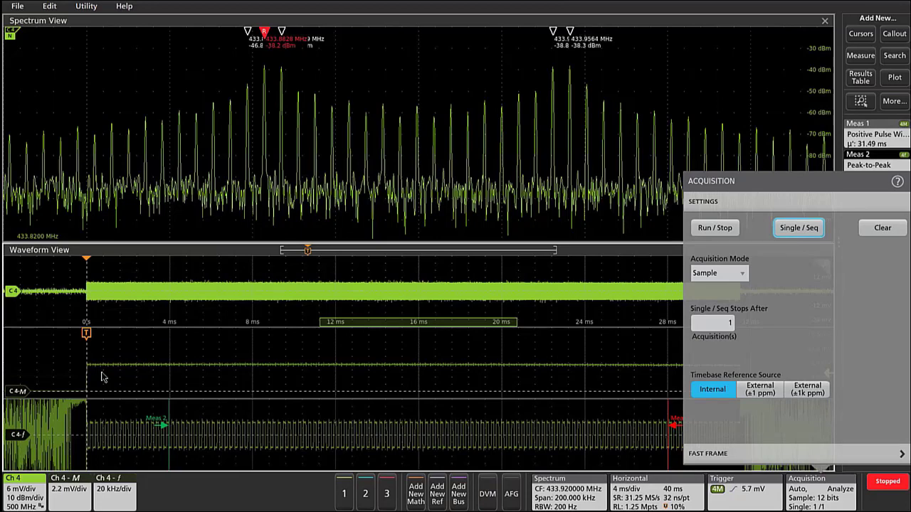
Step: Switch the trigger source to Ch 4's Freq_vs_Time trace at 20 kHz and capture another burst
{"action": "double_click", "coordinate": [755, 497]}
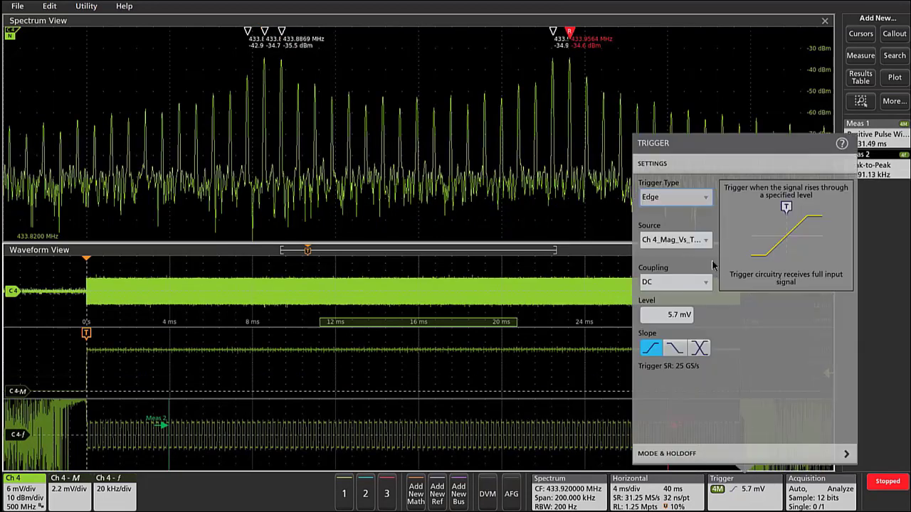
{"action": "left_click", "coordinate": [694, 240]}
{"action": "mouse_move", "coordinate": [687, 316]}
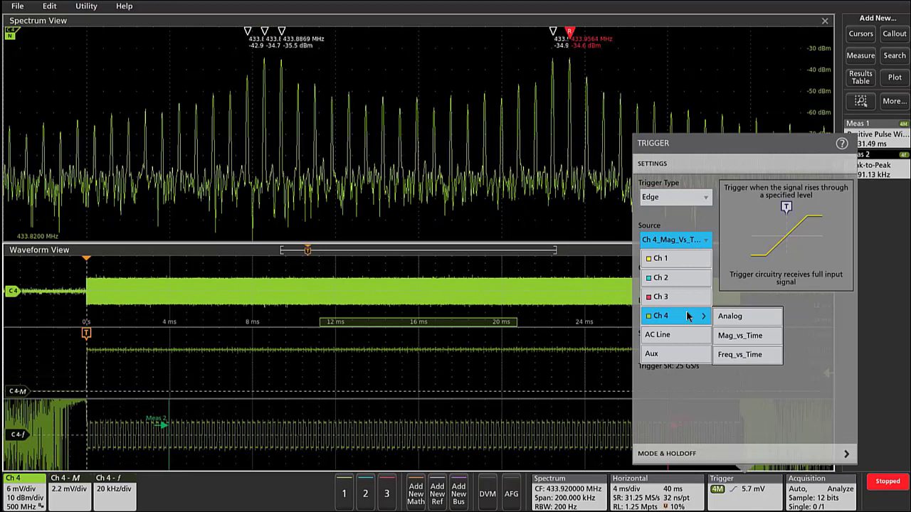
{"action": "left_click", "coordinate": [740, 354]}
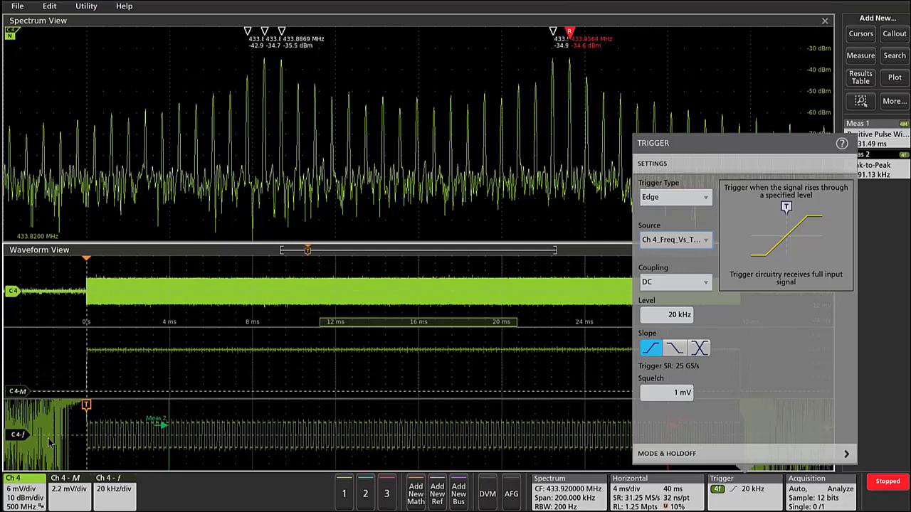
{"action": "double_click", "coordinate": [816, 496]}
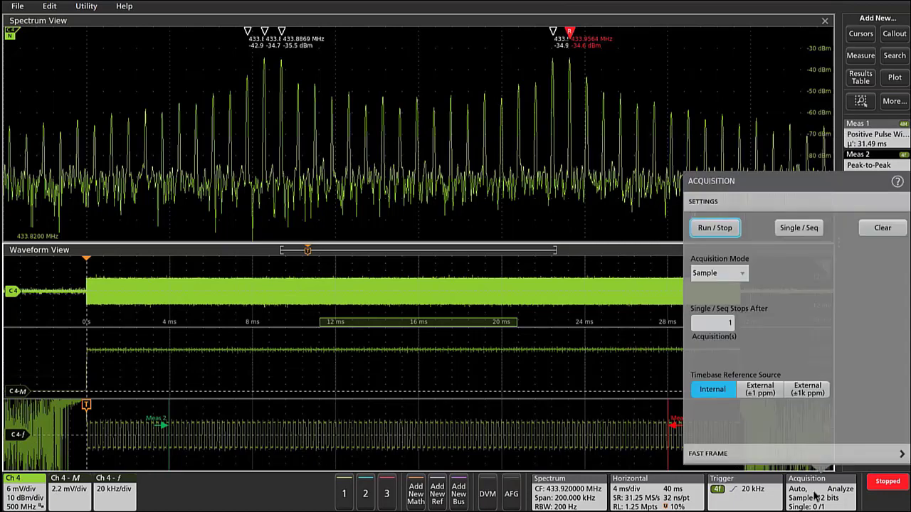
{"action": "left_click", "coordinate": [804, 230]}
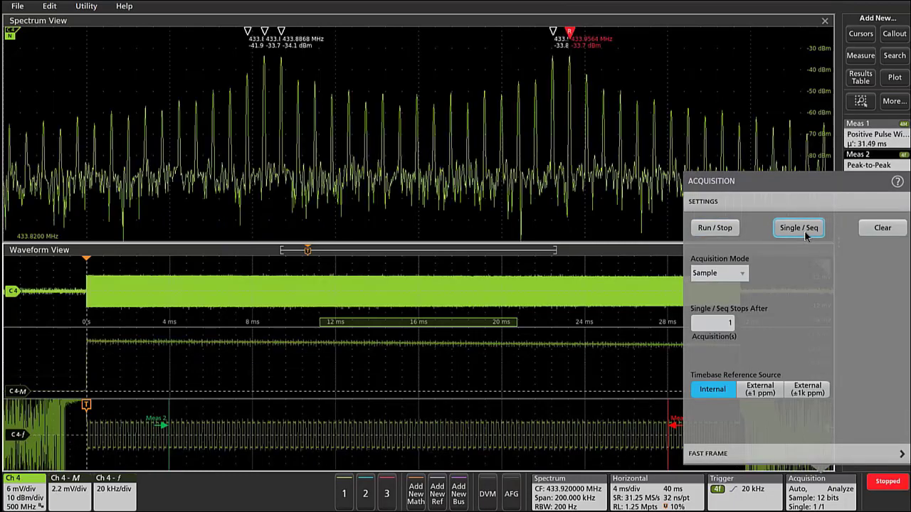
Step: Dismiss the Acquisition panel to reveal the new burst with Meas 2 at 91.74 kHz
{"action": "left_click", "coordinate": [105, 423]}
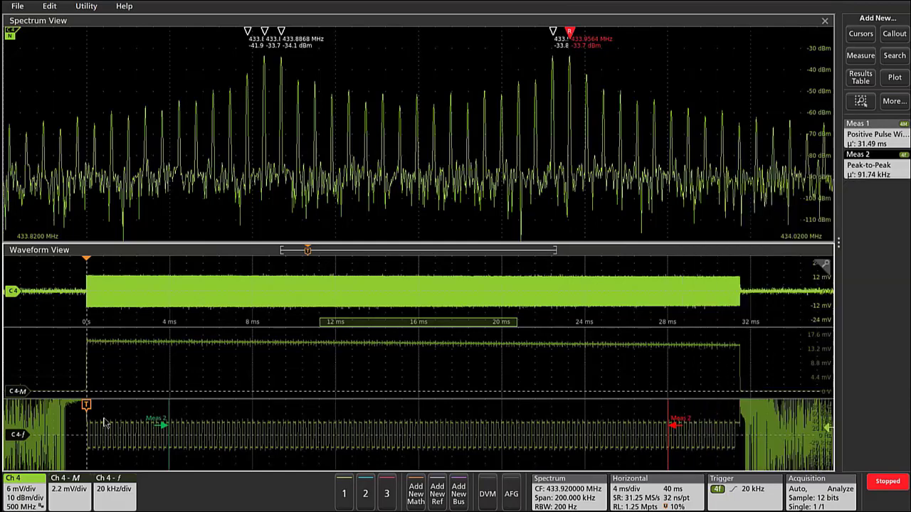